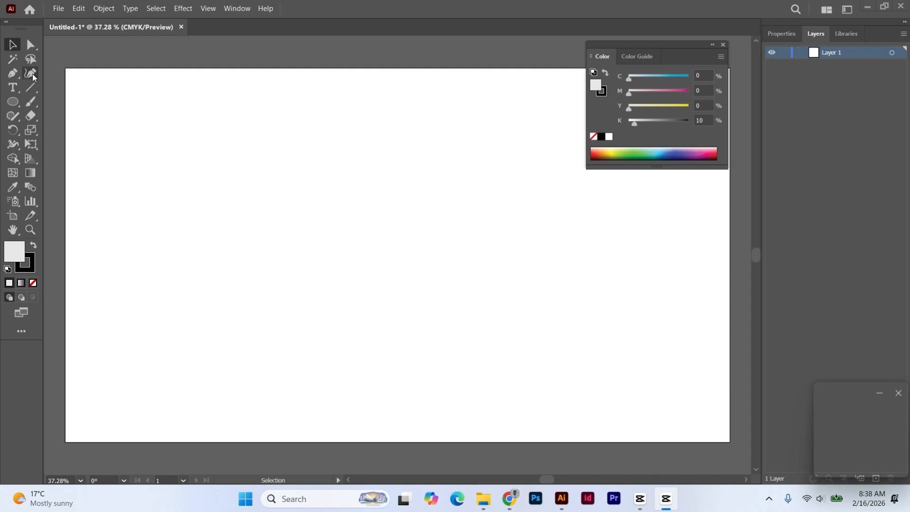
click(31, 45)
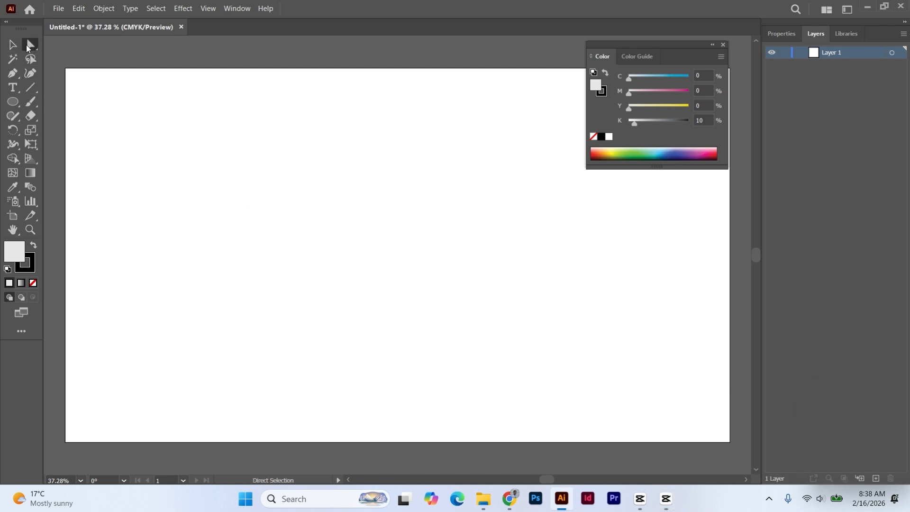
click(14, 106)
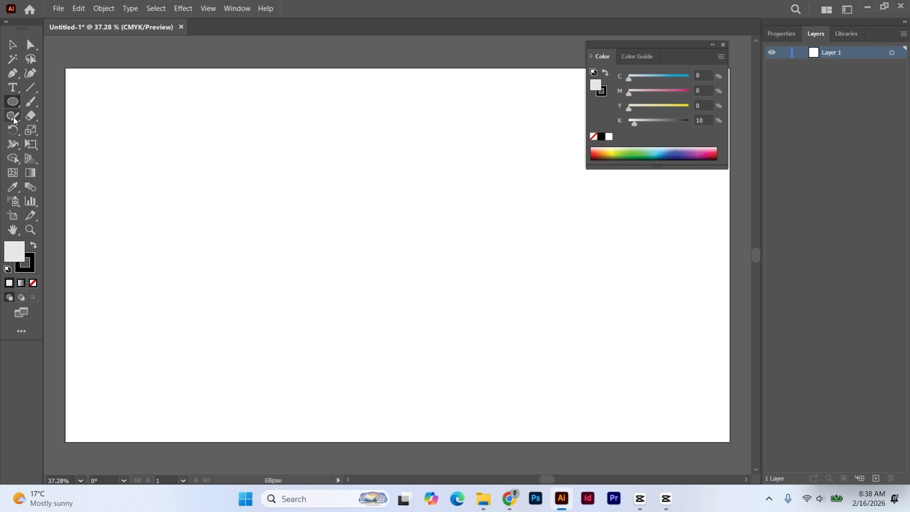
click(16, 116)
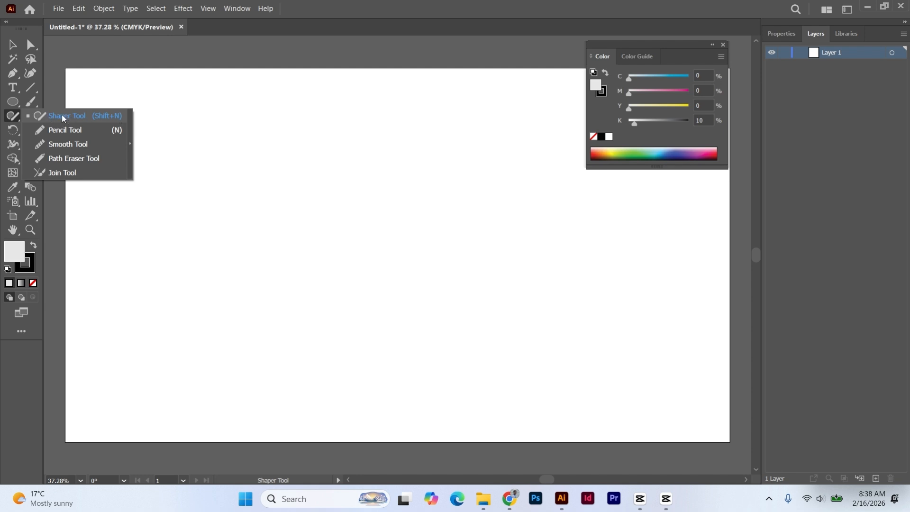
click(67, 144)
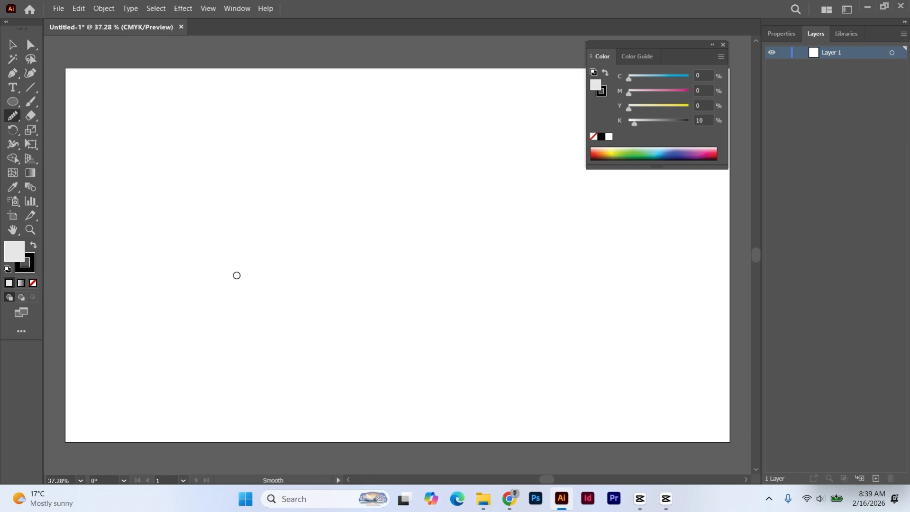
Draw an ellipse and three circles of different sizes on the artboard with the Shaper tool.
click(19, 118)
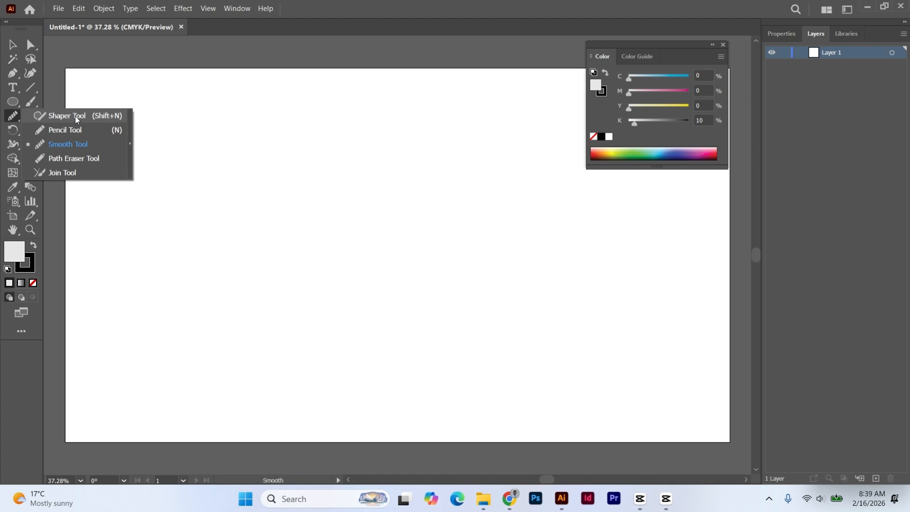
click(77, 118)
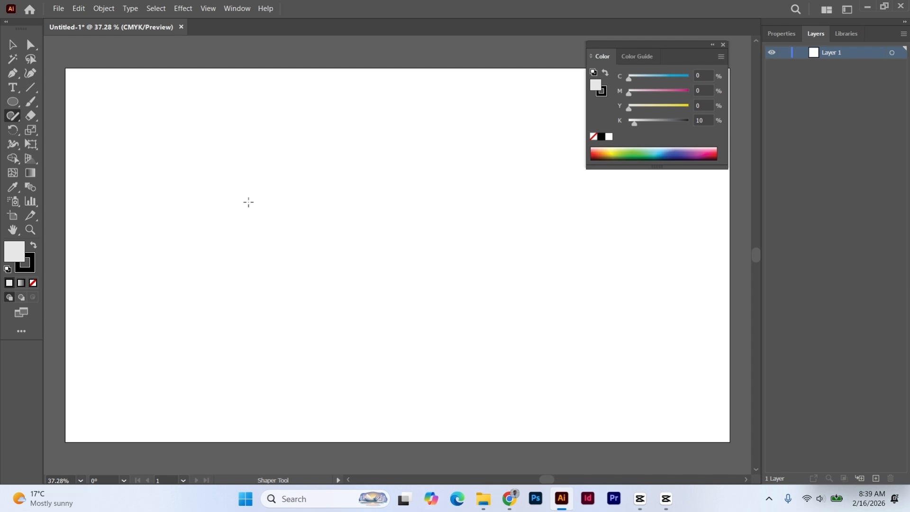
mouse_move(256, 194)
mouse_down()
mouse_move(216, 195)
mouse_move(192, 214)
mouse_move(196, 251)
mouse_move(230, 283)
mouse_move(280, 283)
mouse_move(298, 261)
mouse_move(292, 209)
mouse_move(257, 194)
mouse_up()
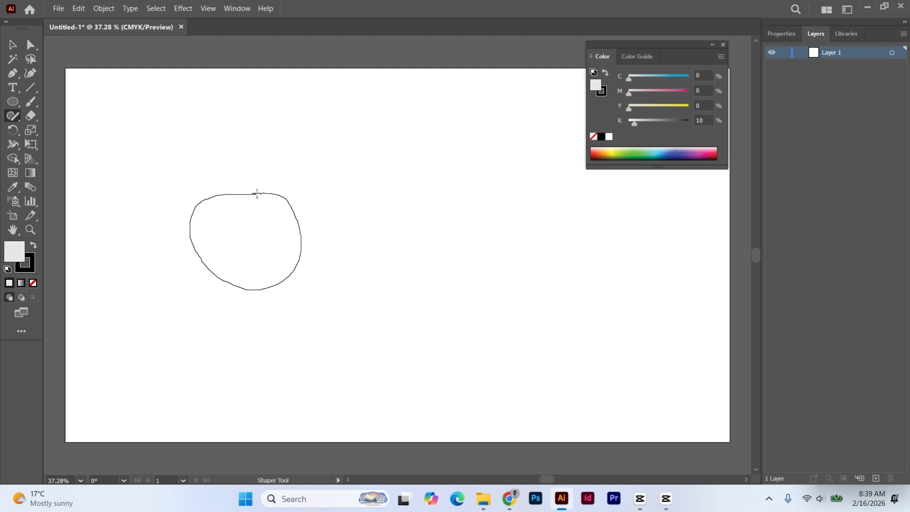
mouse_move(257, 194)
mouse_down()
mouse_move(228, 196)
mouse_move(214, 224)
mouse_move(255, 251)
mouse_move(284, 228)
mouse_move(260, 197)
mouse_up()
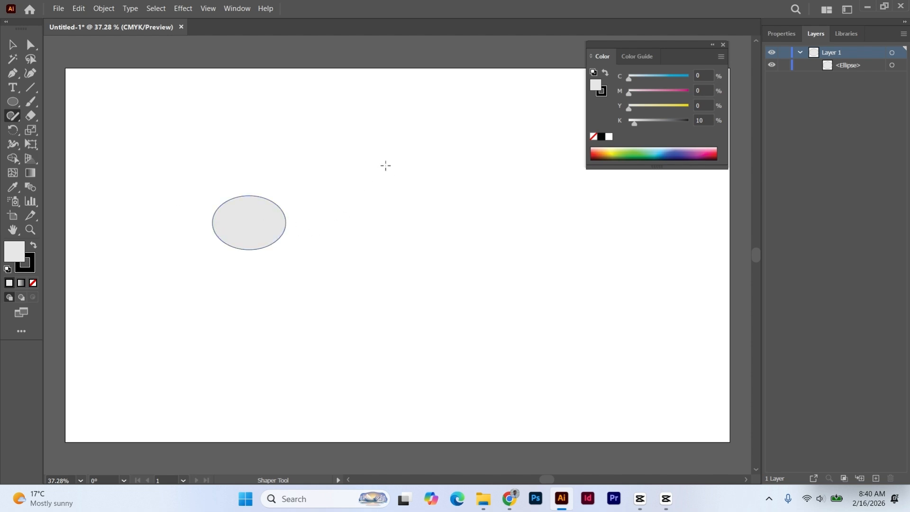
mouse_move(385, 165)
mouse_down()
mouse_move(353, 186)
mouse_move(357, 220)
mouse_move(385, 240)
mouse_move(428, 246)
mouse_move(443, 221)
mouse_move(443, 191)
mouse_move(389, 167)
mouse_up()
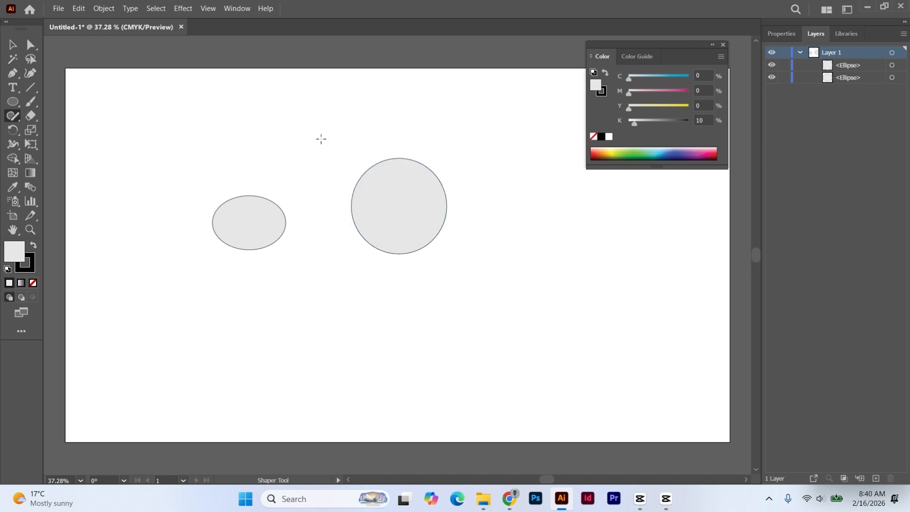
mouse_move(329, 109)
mouse_down()
mouse_move(295, 160)
mouse_move(359, 143)
mouse_move(329, 107)
mouse_up()
mouse_move(194, 112)
mouse_down()
mouse_move(173, 115)
mouse_move(163, 152)
mouse_move(218, 155)
mouse_move(217, 128)
mouse_move(190, 110)
mouse_up()
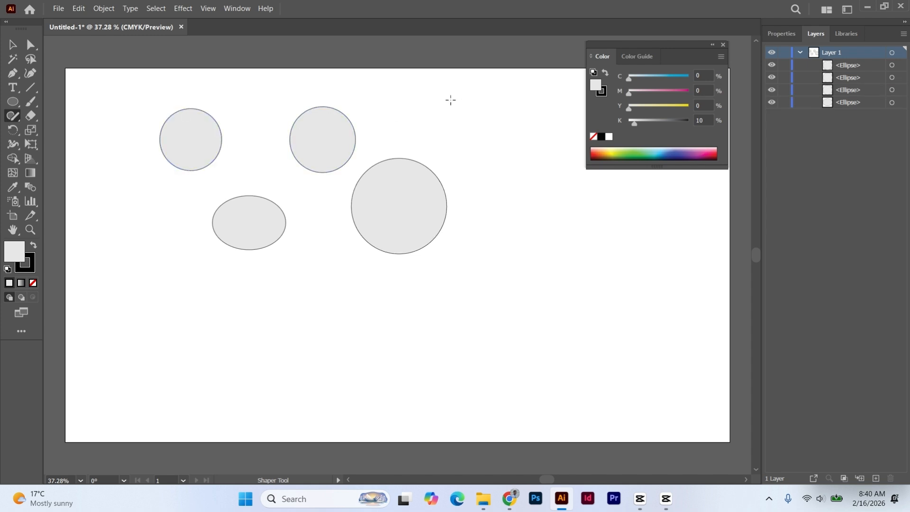
Draw a rectangle, a square and a hexagon around the circles with the Shaper tool.
mouse_move(403, 97)
mouse_down()
mouse_move(403, 87)
mouse_move(405, 139)
mouse_move(486, 143)
mouse_move(499, 81)
mouse_move(402, 81)
mouse_up()
mouse_move(476, 172)
mouse_down()
mouse_move(481, 256)
mouse_move(571, 258)
mouse_move(571, 171)
mouse_move(477, 173)
mouse_up()
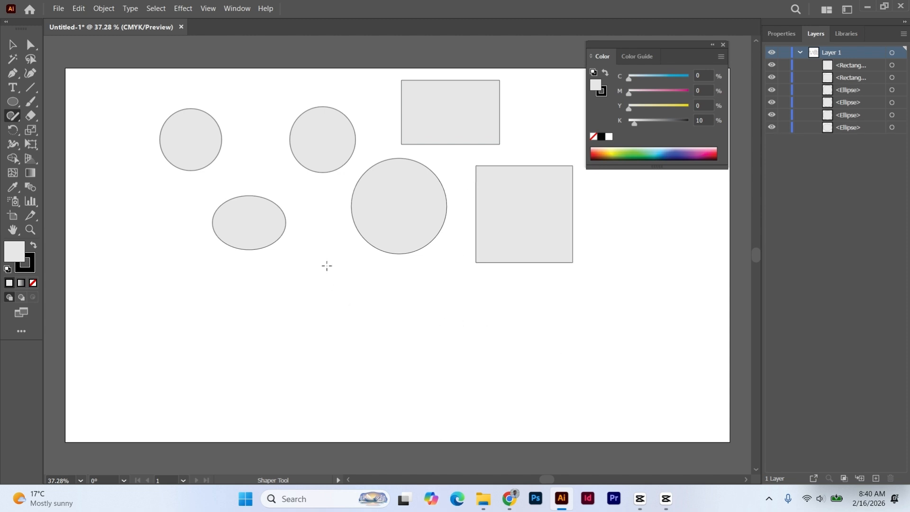
mouse_move(328, 258)
mouse_down()
mouse_move(282, 275)
mouse_move(278, 333)
mouse_move(313, 356)
mouse_move(349, 333)
mouse_move(351, 288)
mouse_move(328, 258)
mouse_up()
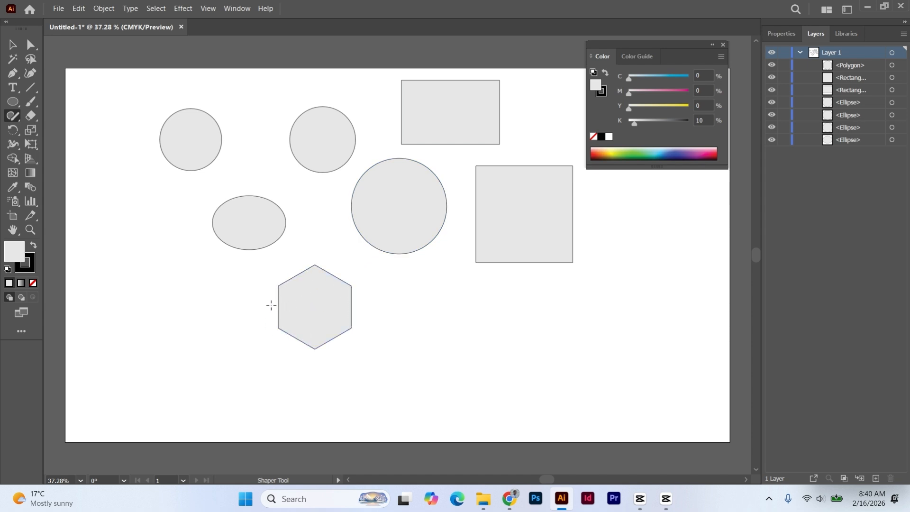
Erase every shape on the artboard by scribbling across each one with the Shaper tool.
drag(271, 304, 294, 318)
mouse_move(248, 298)
mouse_down()
mouse_move(297, 323)
mouse_move(322, 302)
mouse_move(380, 322)
mouse_up()
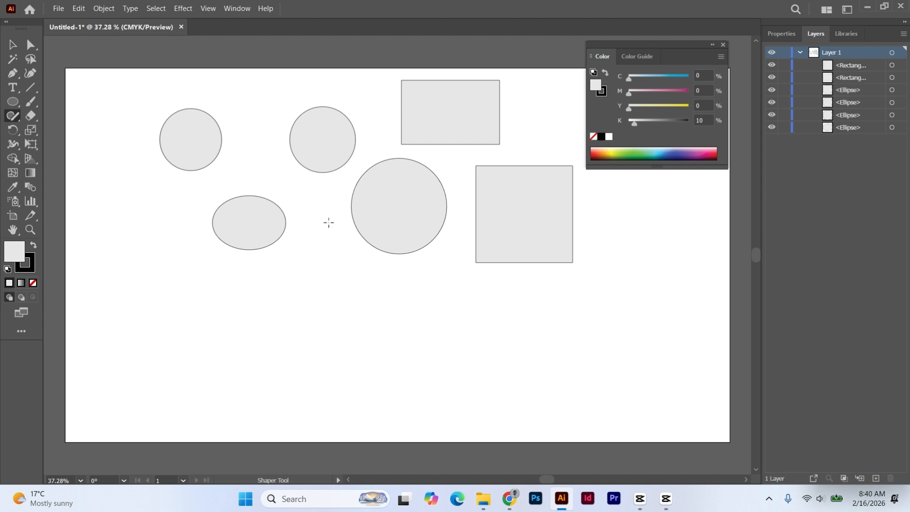
mouse_move(329, 222)
mouse_down()
mouse_move(358, 201)
mouse_move(389, 232)
mouse_move(406, 204)
mouse_move(448, 241)
mouse_up()
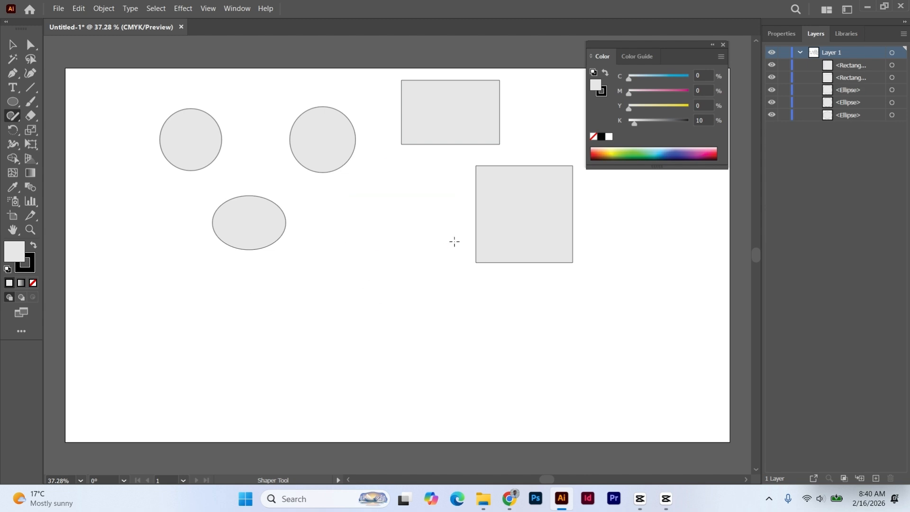
mouse_move(273, 171)
mouse_down()
mouse_move(280, 152)
mouse_move(323, 148)
mouse_move(344, 128)
mouse_move(375, 156)
mouse_move(378, 132)
mouse_move(463, 133)
mouse_move(501, 114)
mouse_up()
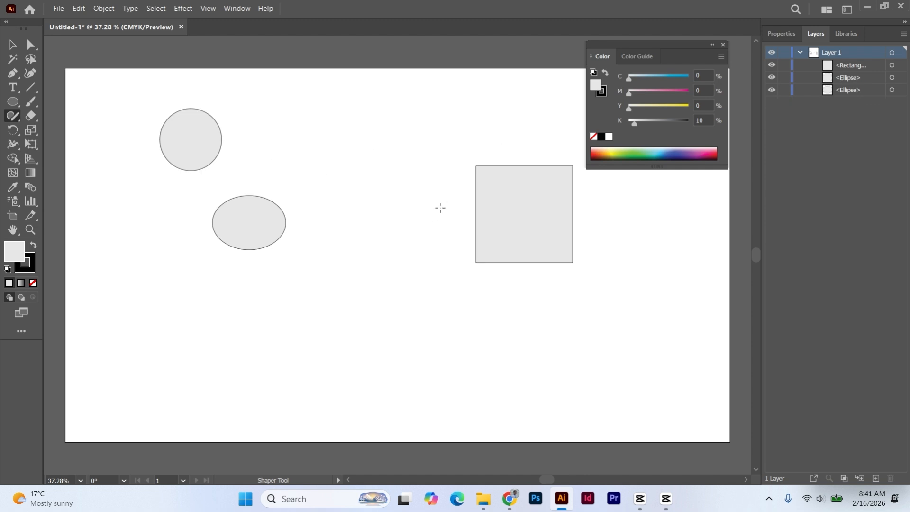
mouse_move(443, 205)
mouse_down()
mouse_move(515, 245)
mouse_move(551, 194)
mouse_move(612, 230)
mouse_up()
mouse_move(183, 203)
mouse_down()
mouse_move(259, 244)
mouse_move(291, 194)
mouse_move(339, 223)
mouse_up()
mouse_move(135, 135)
mouse_down()
mouse_move(208, 175)
mouse_move(241, 135)
mouse_move(299, 157)
mouse_up()
click(13, 48)
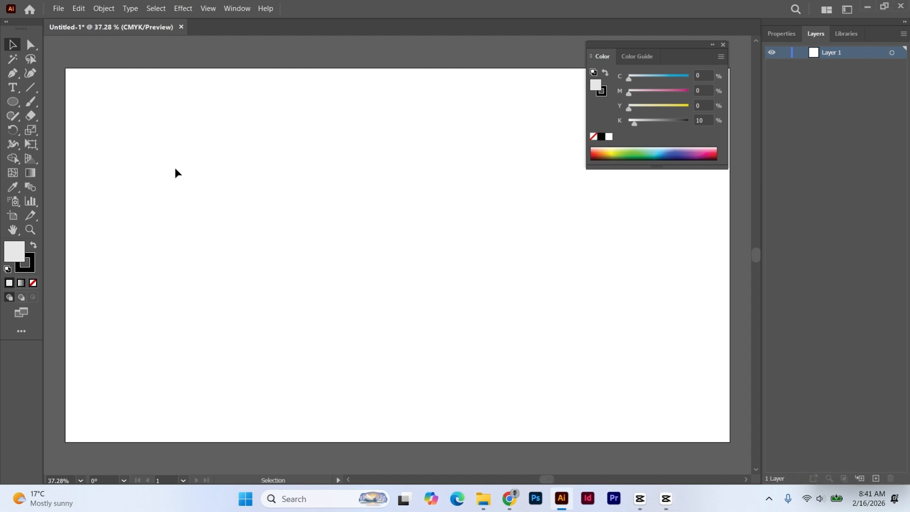
Draw one wide ellipse across the middle of the artboard with the Shaper tool.
click(18, 119)
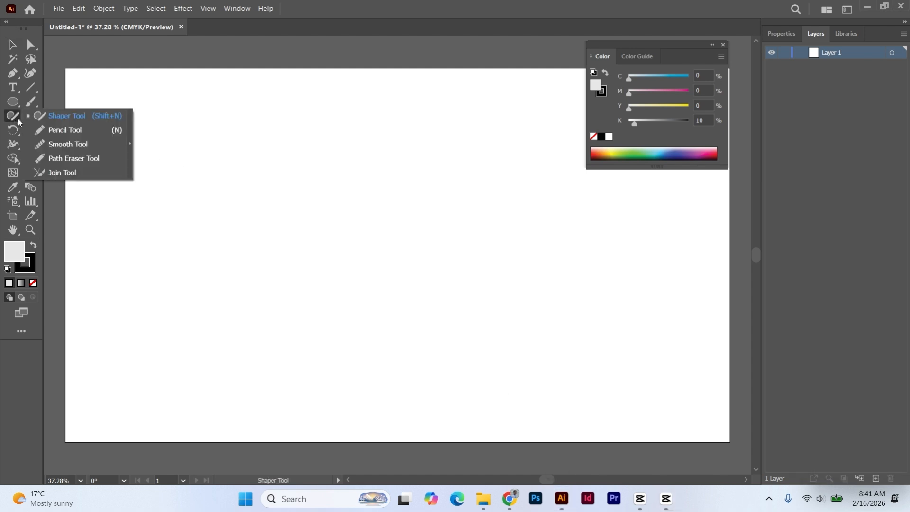
click(60, 117)
mouse_move(213, 184)
mouse_down()
mouse_move(431, 177)
mouse_move(510, 205)
mouse_move(472, 265)
mouse_move(350, 292)
mouse_move(229, 262)
mouse_move(193, 225)
mouse_move(196, 197)
mouse_move(220, 184)
mouse_up()
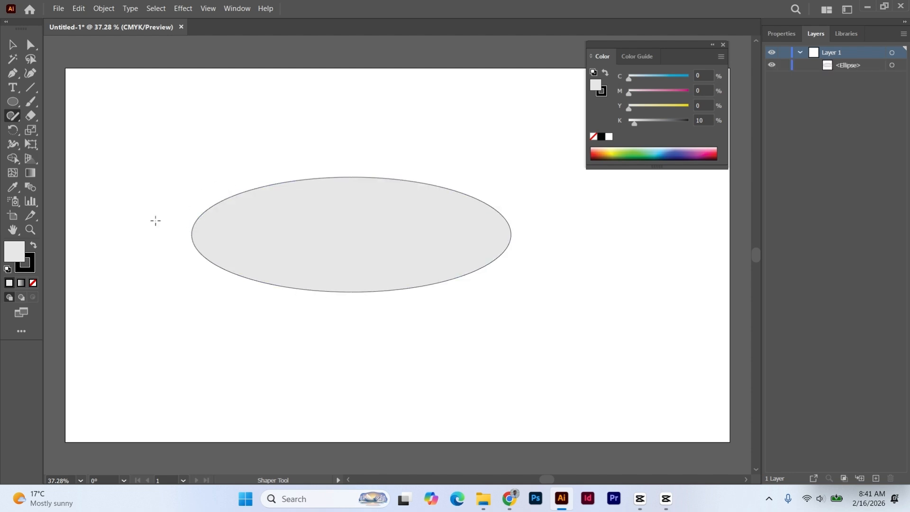
Cut a pie wedge out of the ellipse's lower-right part and delete the resulting shape.
click(364, 235)
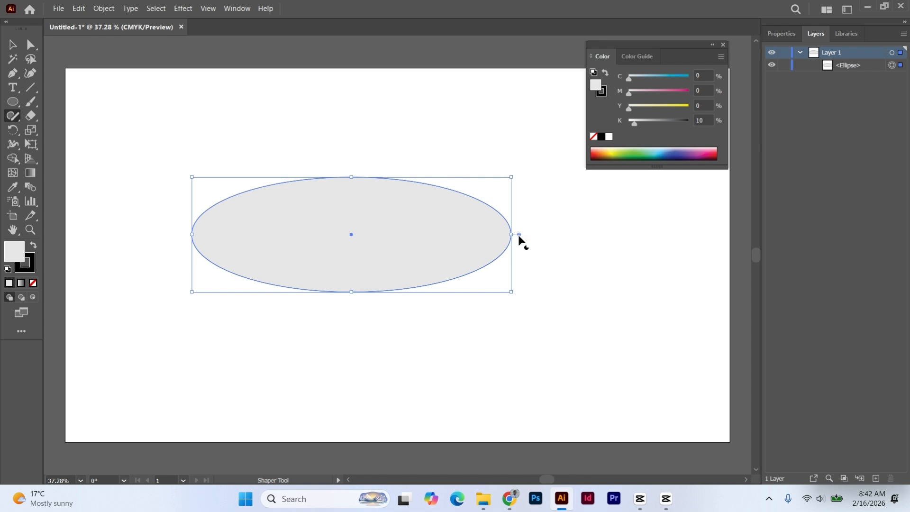
drag(520, 238, 388, 275)
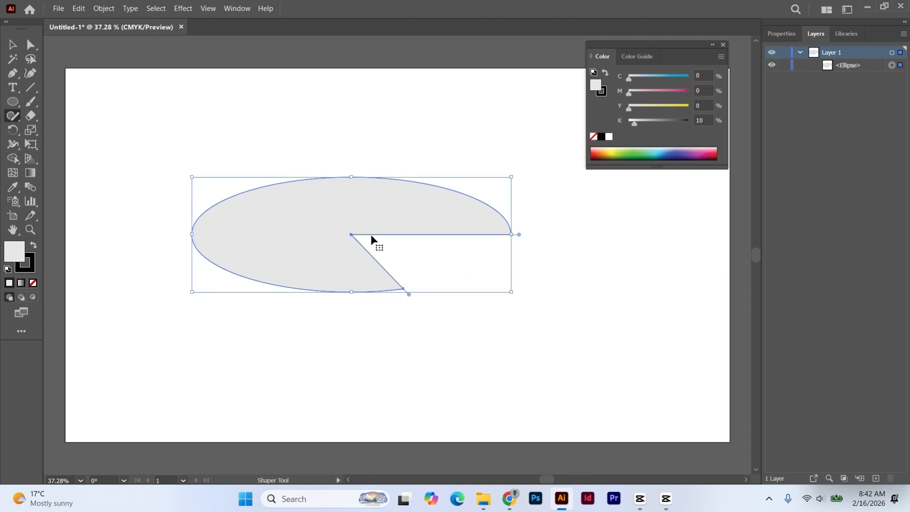
click(12, 44)
click(201, 89)
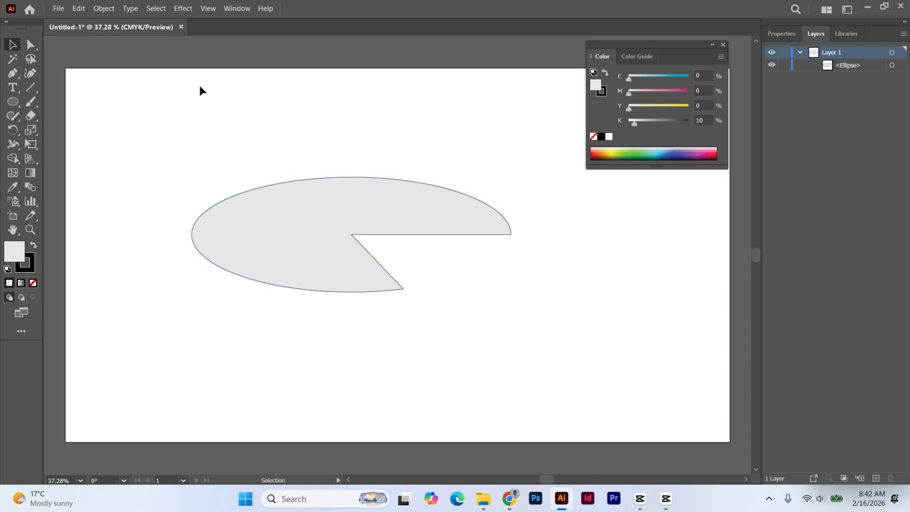
click(333, 240)
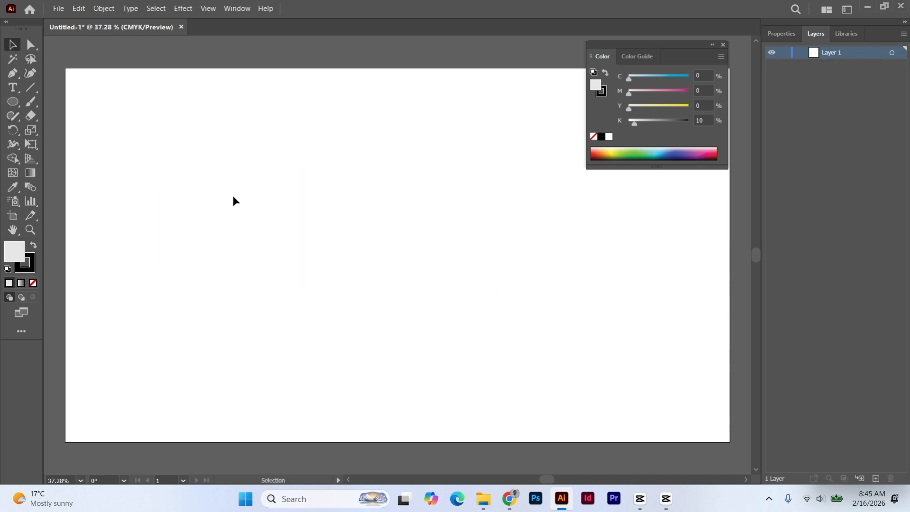
Draw a rectangle near the artboard's centre with the Rectangle tool and delete it.
click(13, 102)
drag(14, 107, 68, 102)
drag(261, 167, 352, 242)
key(Delete)
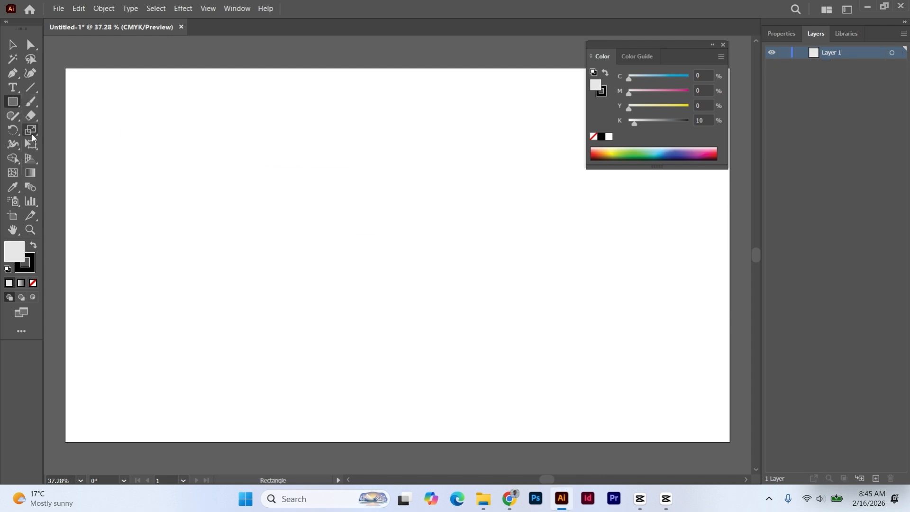
Draw a rectangle about 353 wide by 263 high near the artboard's centre with the Shaper tool.
click(17, 119)
drag(19, 119, 64, 119)
mouse_move(295, 176)
mouse_down()
mouse_move(420, 180)
mouse_move(420, 267)
mouse_move(308, 268)
mouse_move(297, 213)
mouse_up()
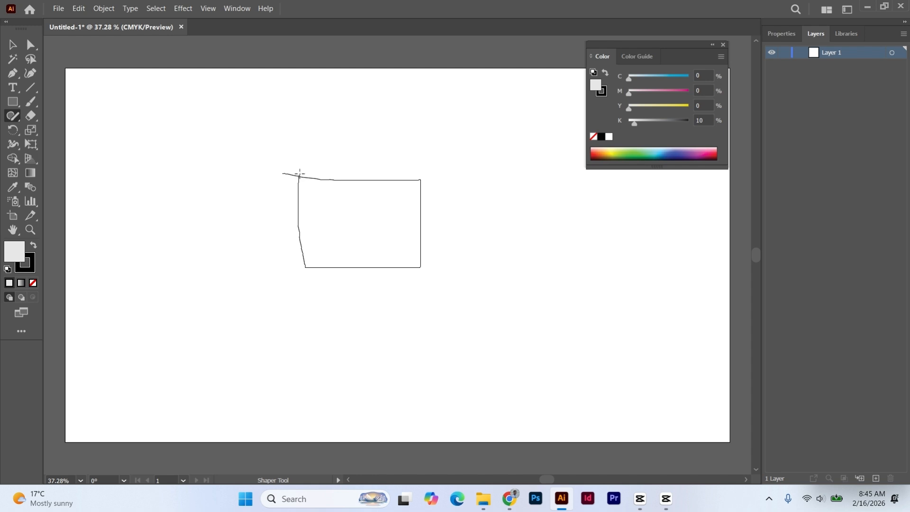
drag(299, 173, 297, 176)
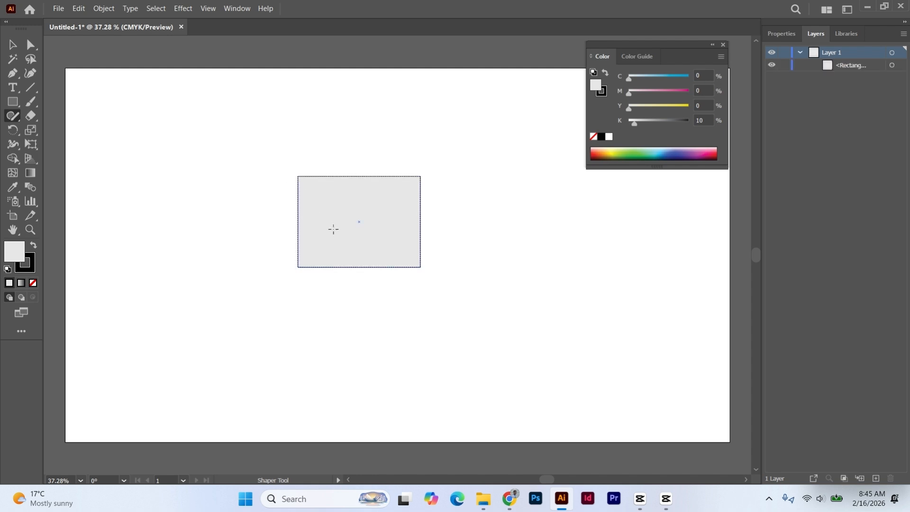
click(71, 294)
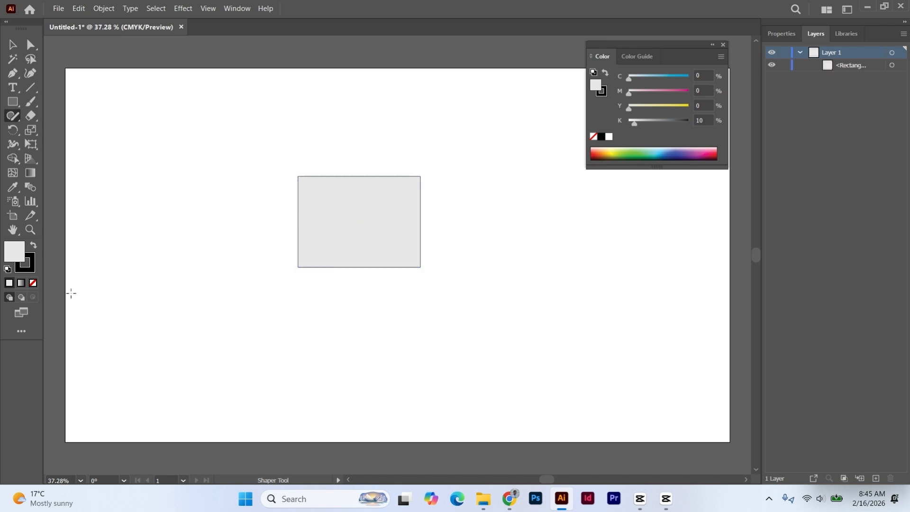
double_click(15, 253)
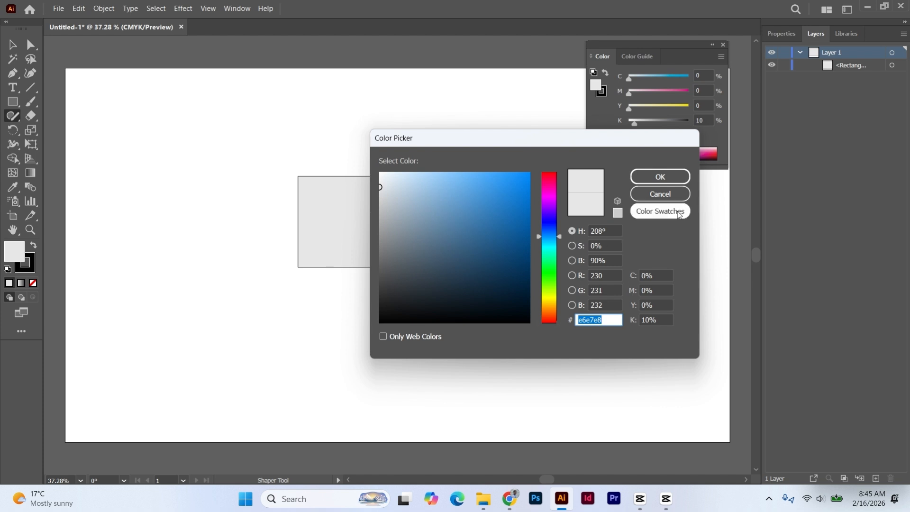
click(661, 193)
click(33, 284)
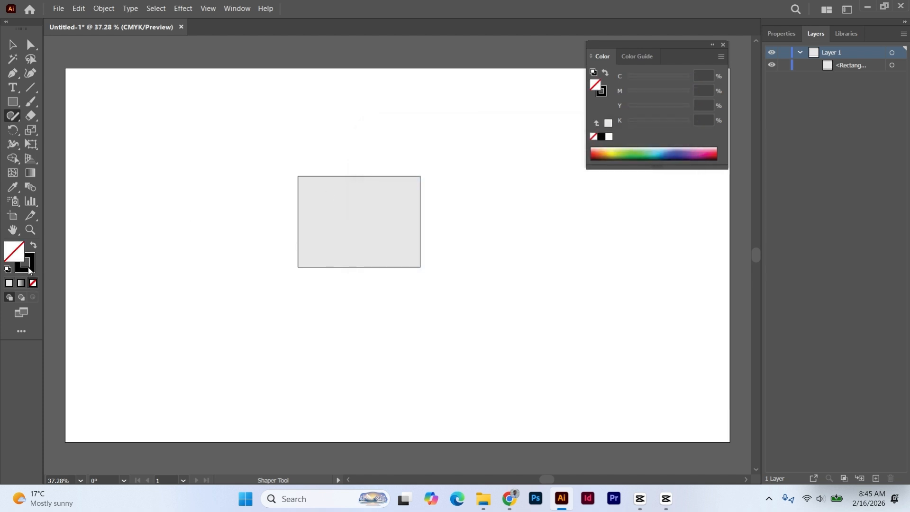
Give the rectangle no fill and an orange-red stroke of C 0, M 85.49, Y 98.43, K 0.
click(31, 268)
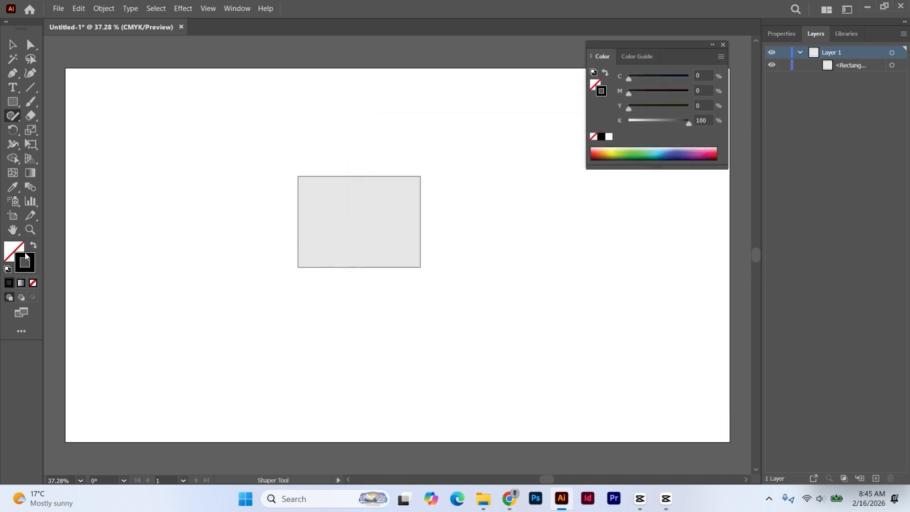
click(13, 44)
click(348, 197)
click(348, 195)
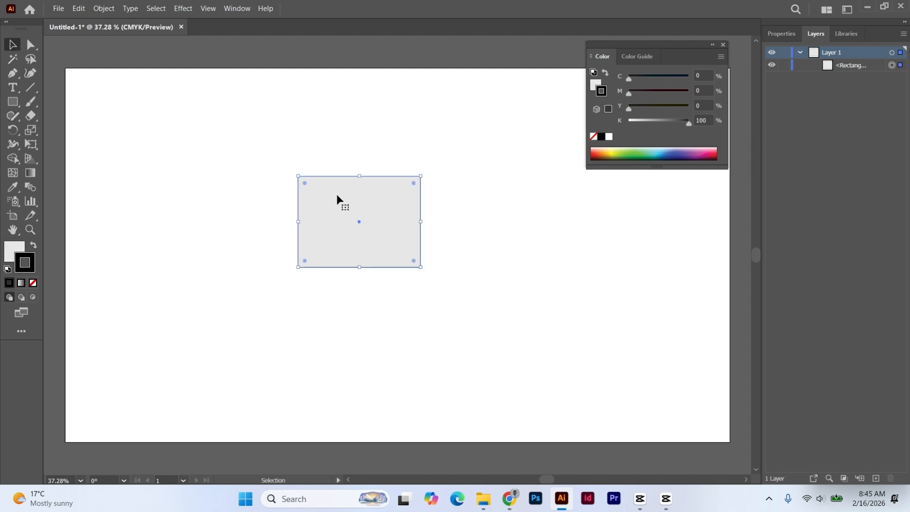
click(33, 283)
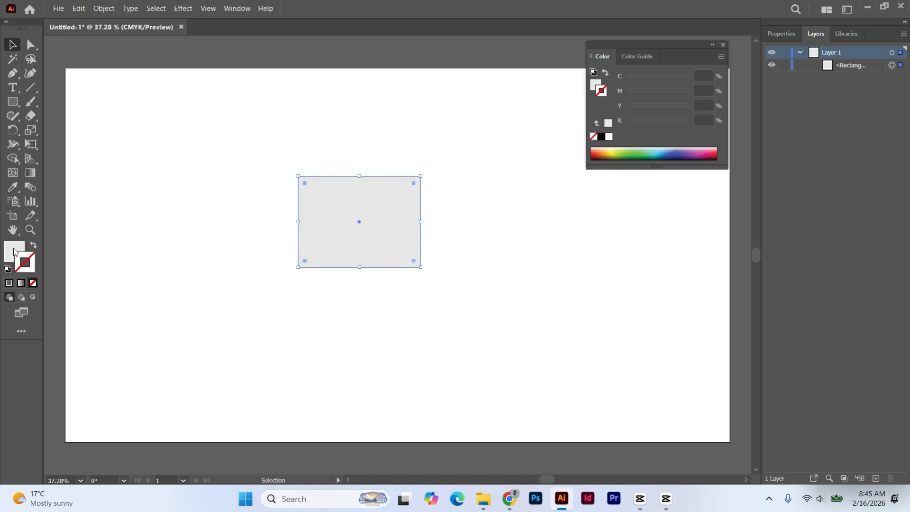
click(34, 246)
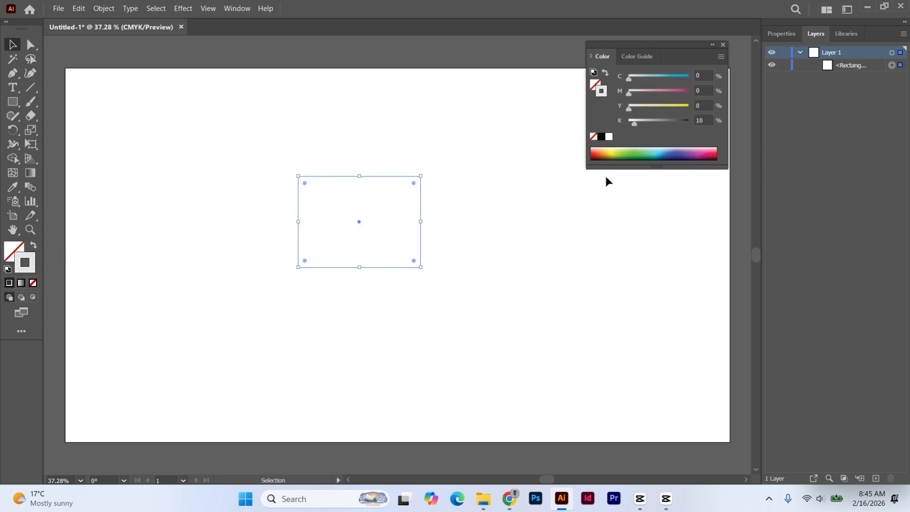
click(717, 152)
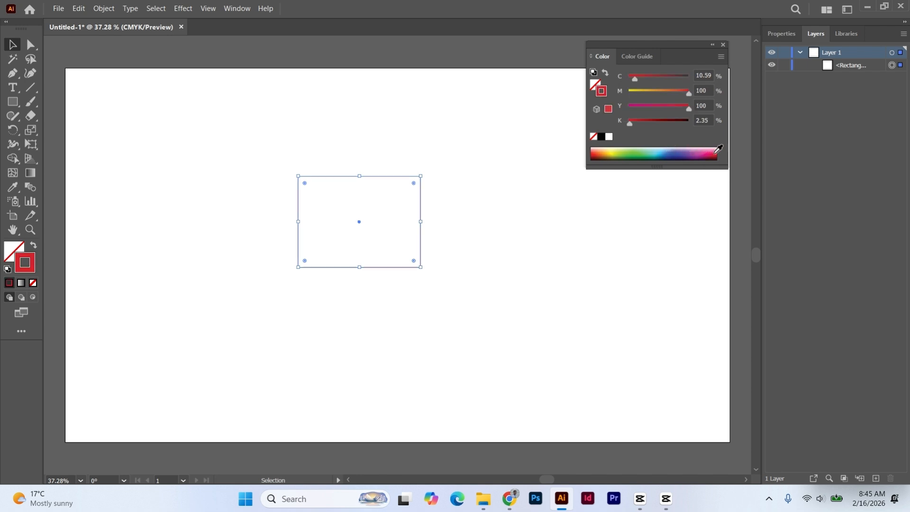
click(598, 150)
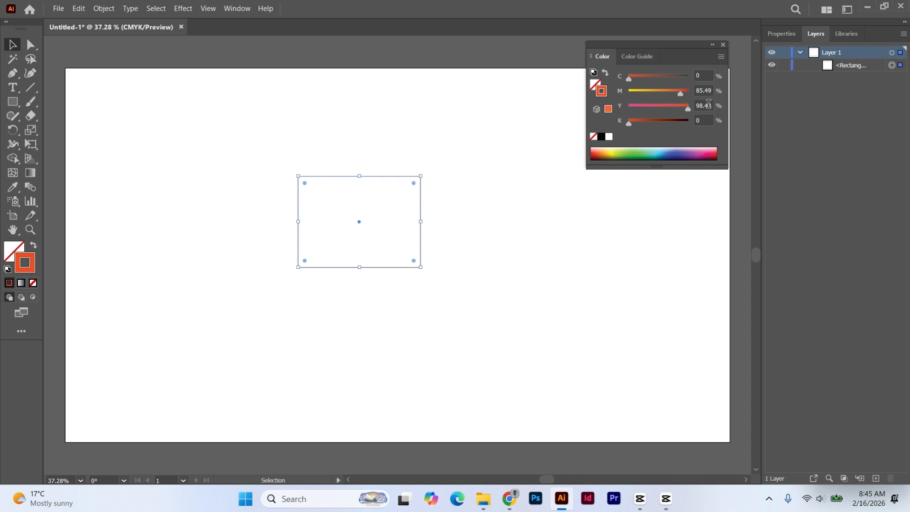
Set the rectangle's stroke weight to 6 pt and move it left to about X 571, Y 415 on the artboard.
click(784, 38)
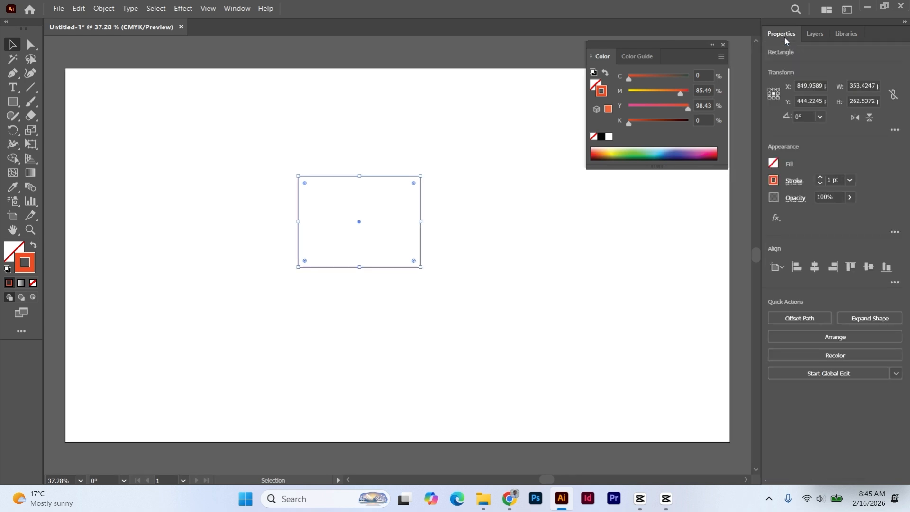
click(850, 181)
click(864, 298)
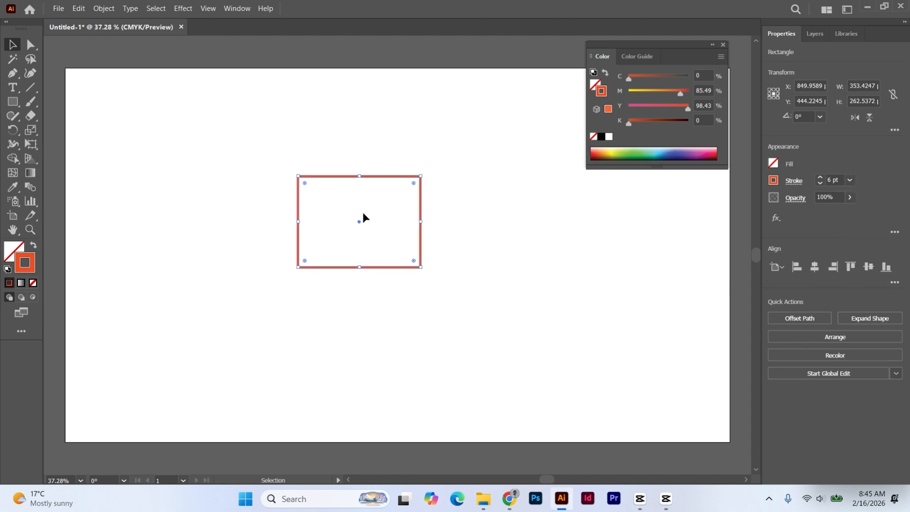
drag(385, 180, 270, 168)
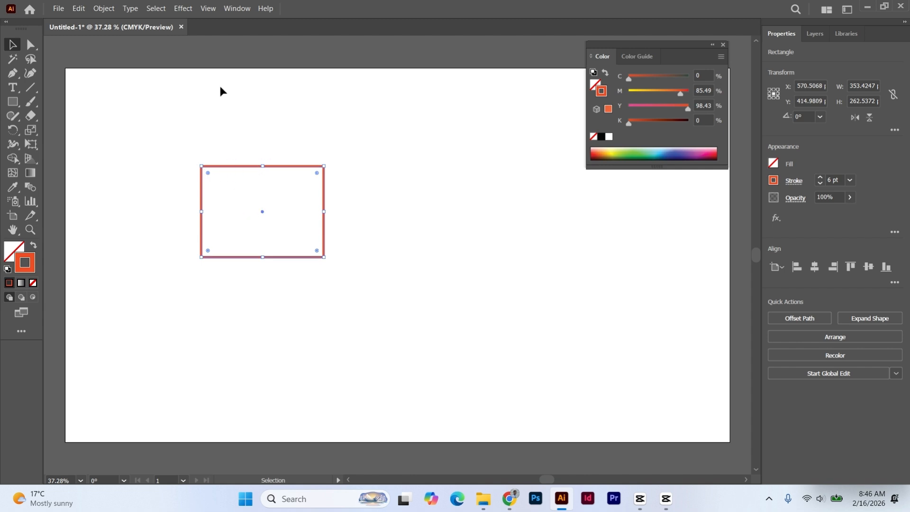
Apply a Pucker & Bloat effect with 126% bloat to the orange-red rectangle, with the preview on.
click(183, 9)
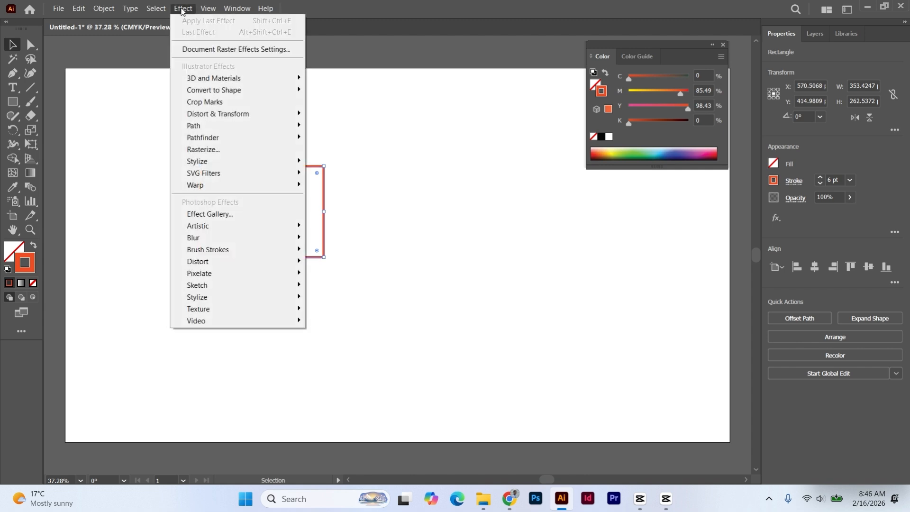
mouse_move(243, 117)
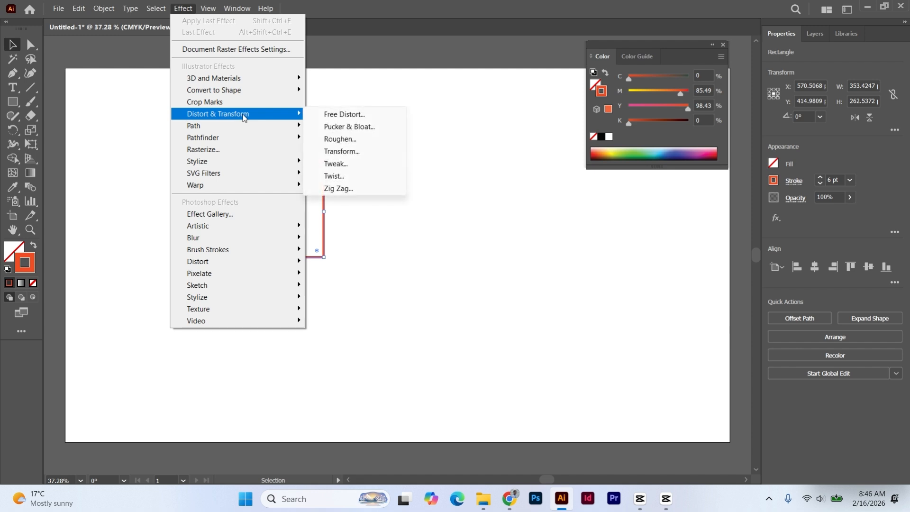
click(350, 127)
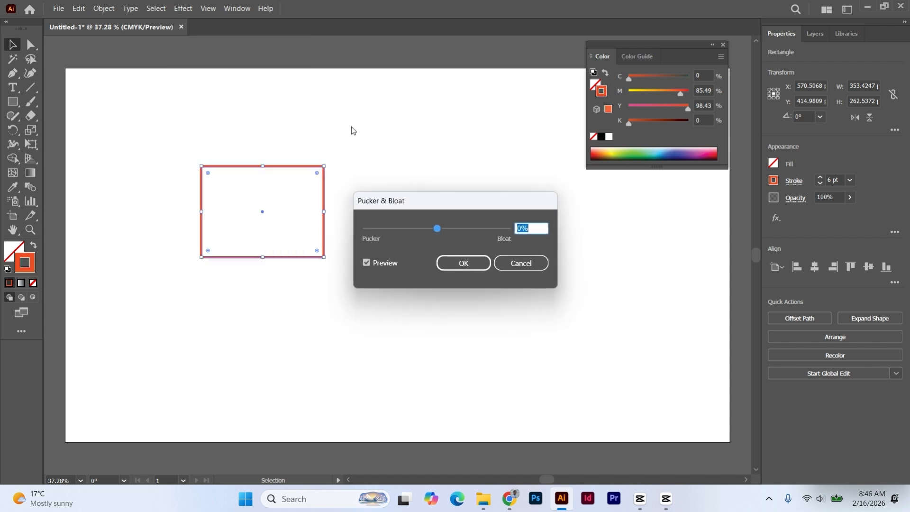
click(372, 264)
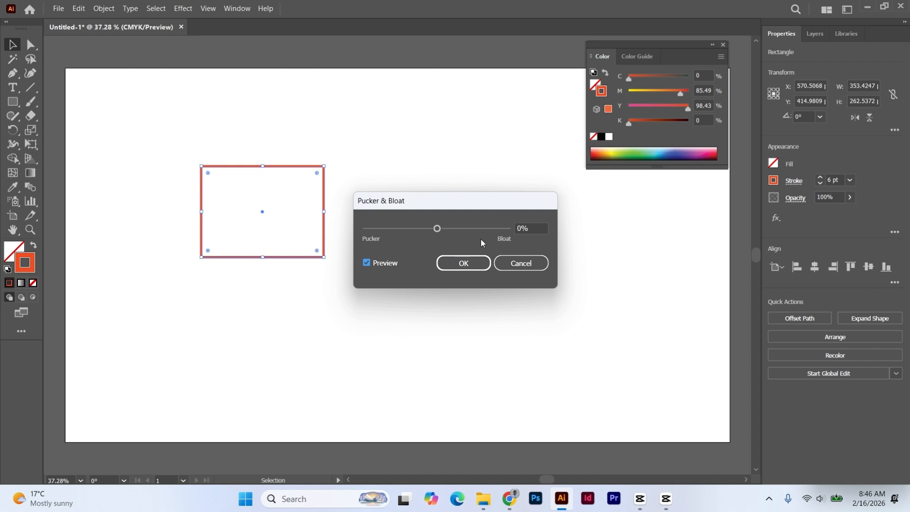
drag(440, 229, 483, 232)
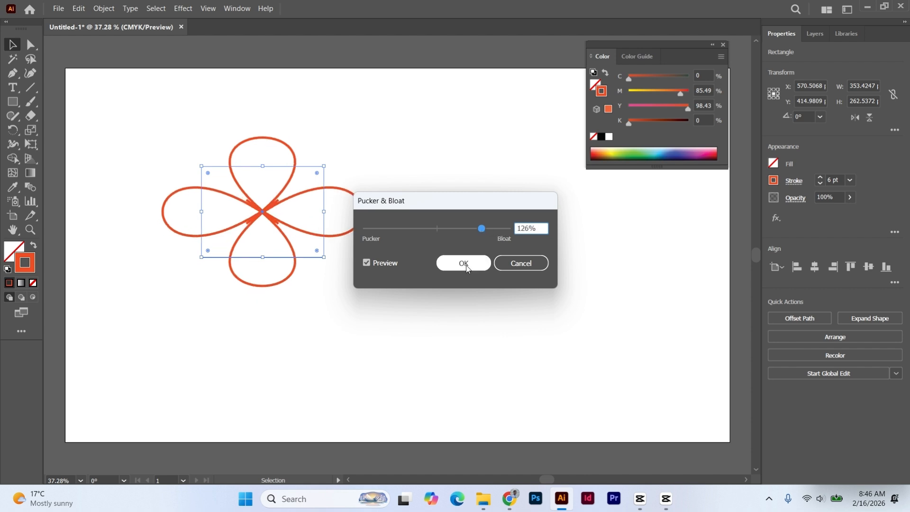
click(464, 262)
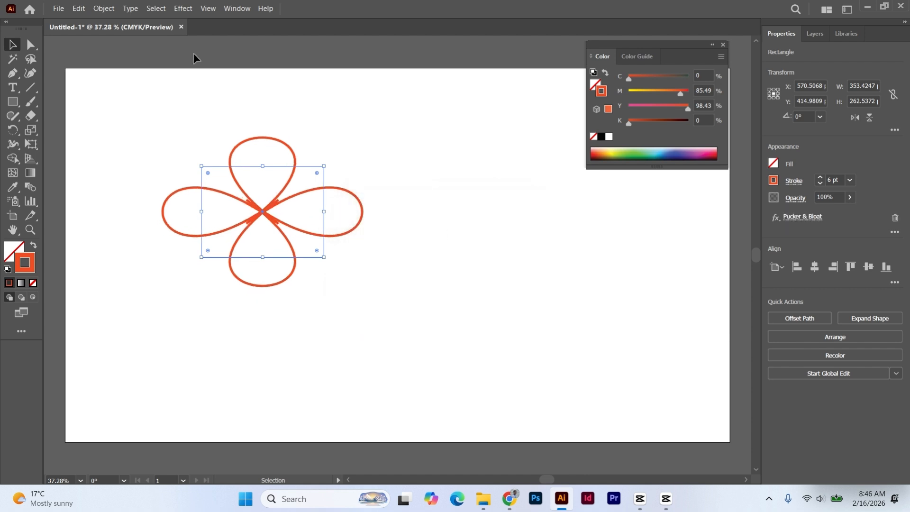
Draw a circle about 397 pt in diameter to the right of the orange-red flower with the Shaper tool and select it.
click(19, 105)
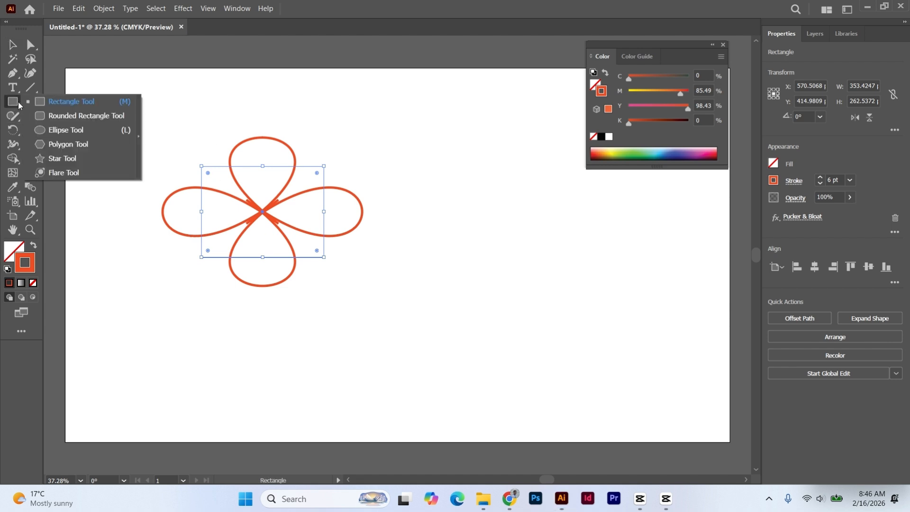
click(55, 130)
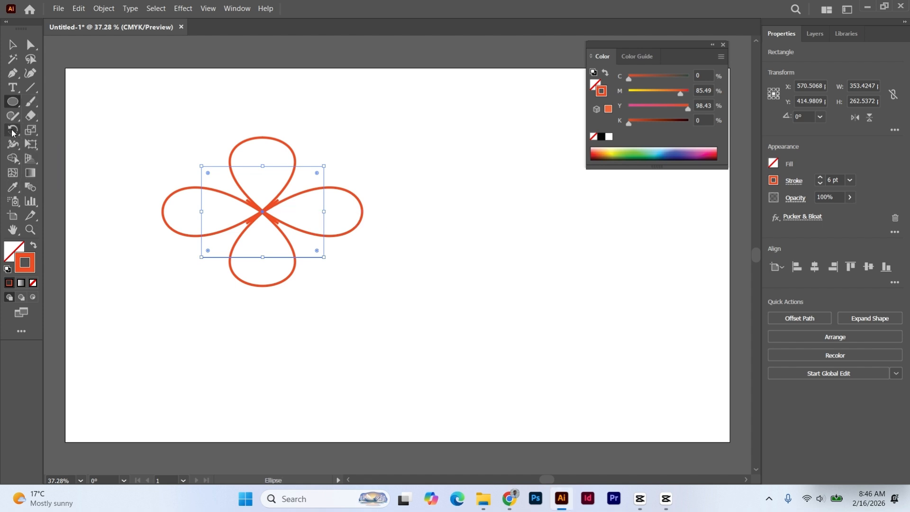
click(14, 117)
click(66, 119)
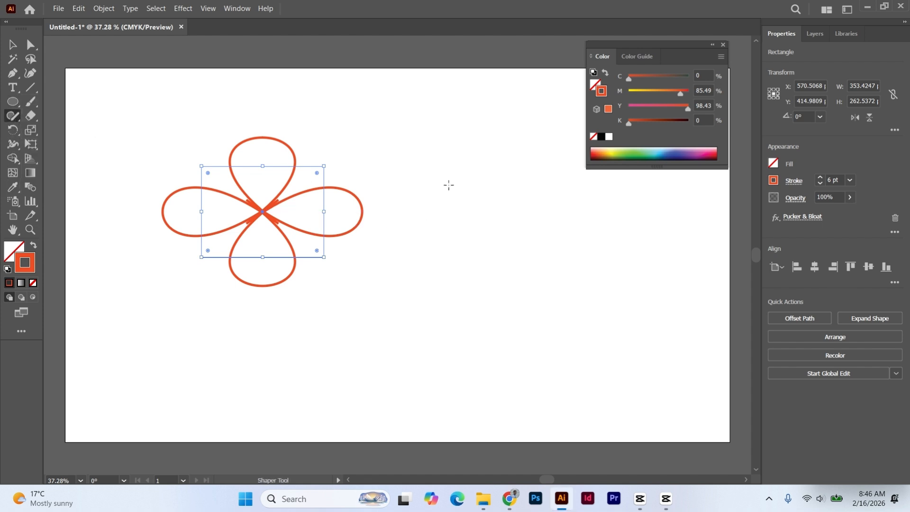
mouse_move(485, 171)
mouse_down()
mouse_move(521, 277)
mouse_move(562, 219)
mouse_move(540, 182)
mouse_move(496, 168)
mouse_up()
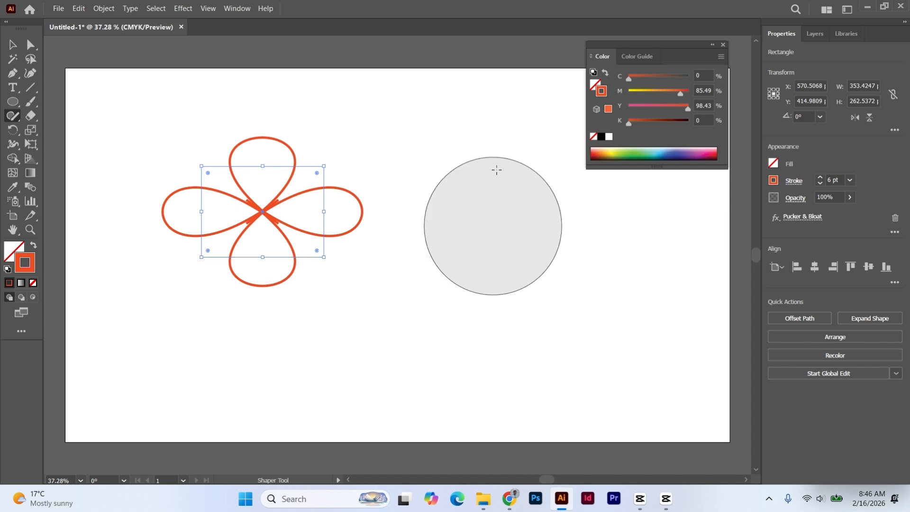
click(504, 271)
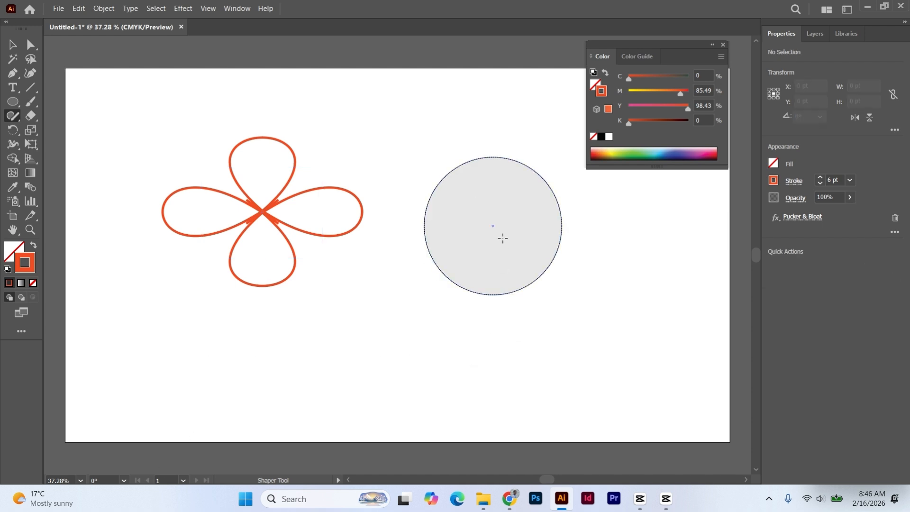
click(453, 217)
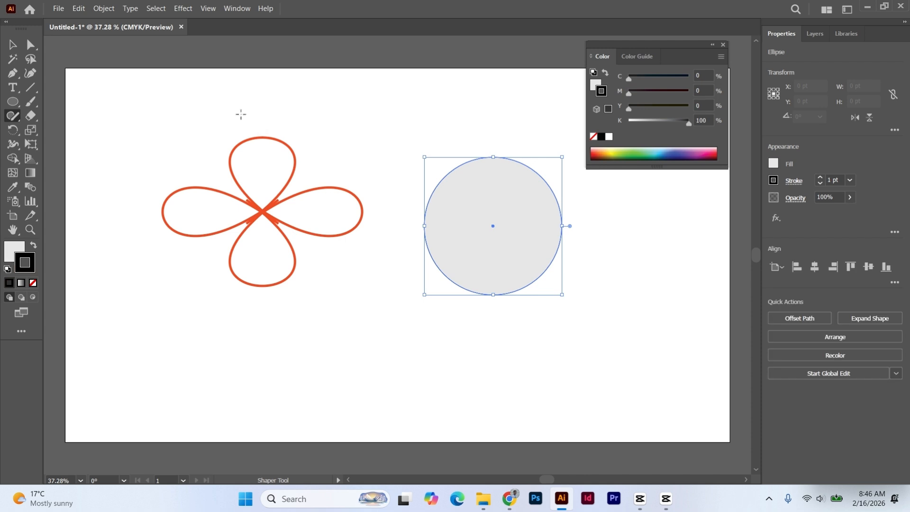
Apply a Pucker & Bloat effect with 103% bloat to the grey circle and deselect it.
click(183, 8)
mouse_move(208, 118)
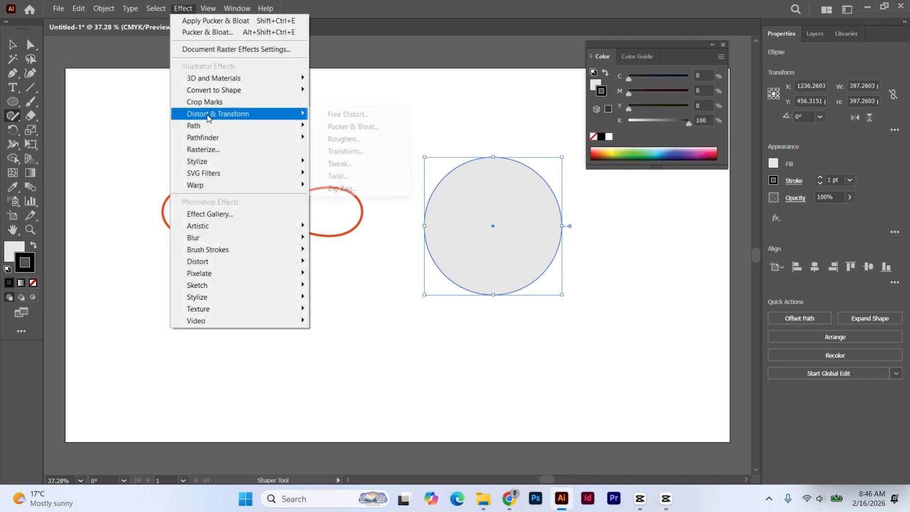
click(362, 129)
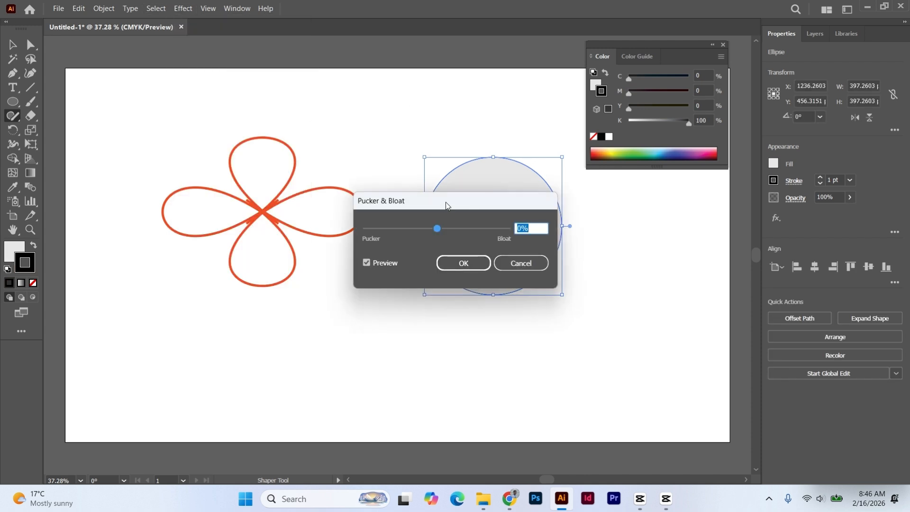
drag(445, 202, 319, 221)
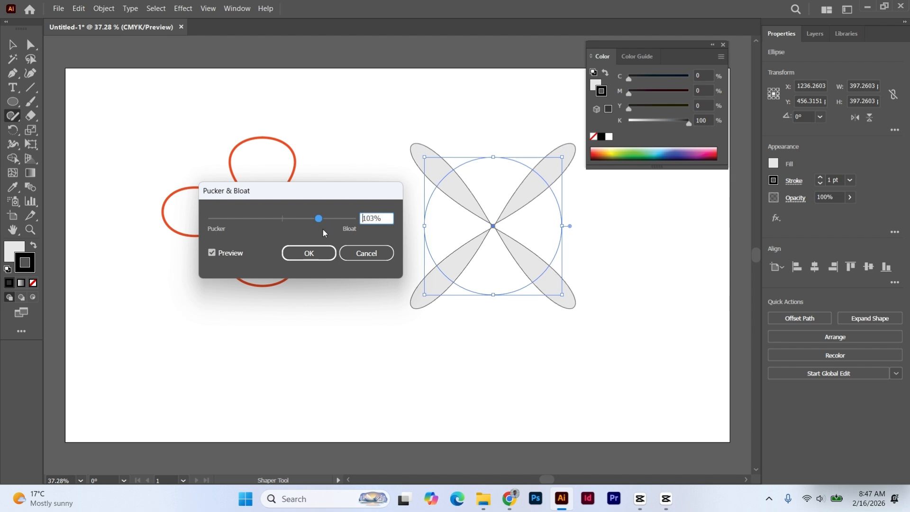
click(308, 253)
click(13, 46)
click(206, 122)
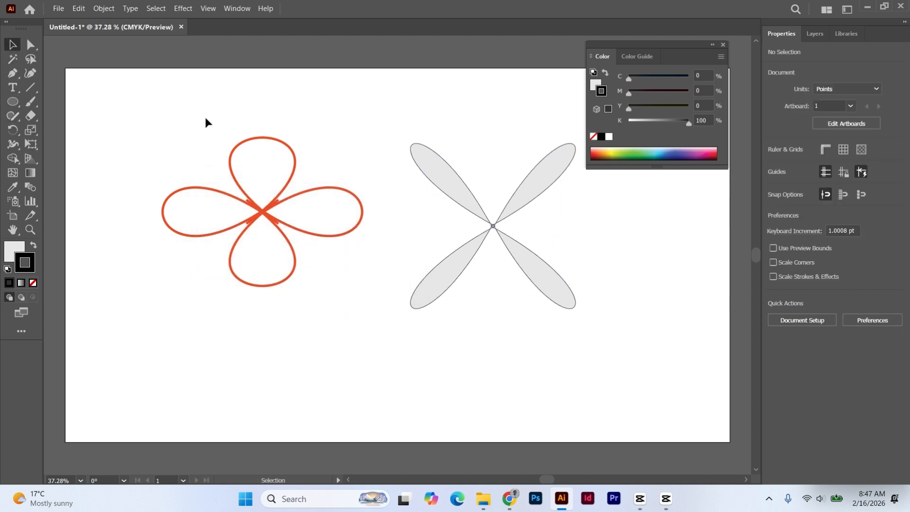